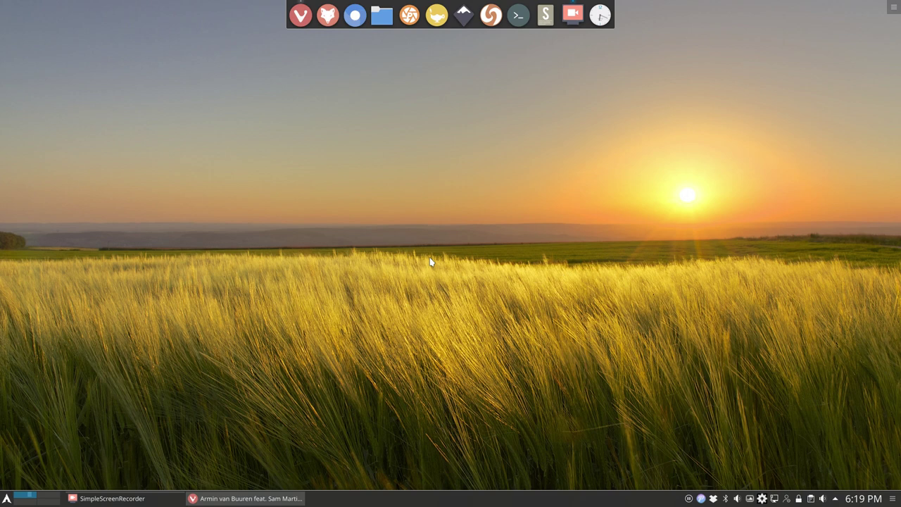
Open a new Konsole terminal at the screen centre and run alias to list the shell aliases
{"action": "key", "text": "ctrl+alt+t"}
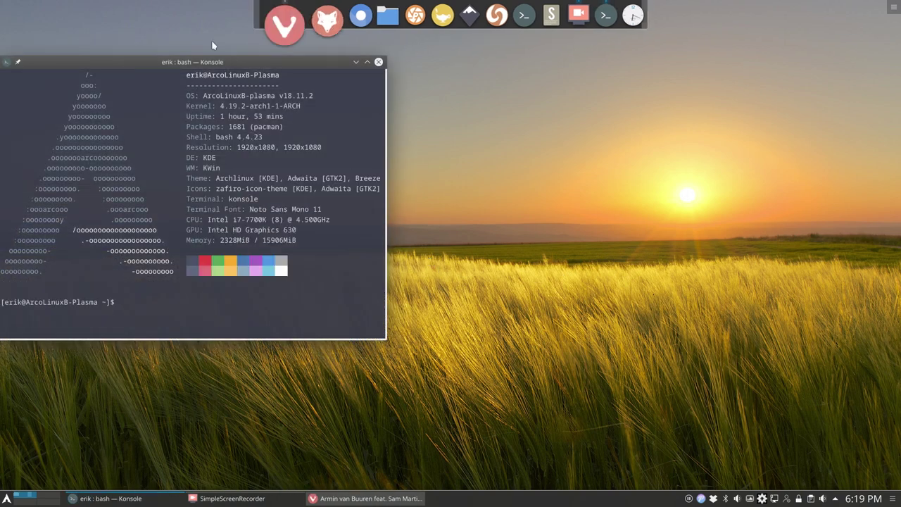
{"action": "left_click_drag", "start_coordinate": [212, 62], "coordinate": [553, 105]}
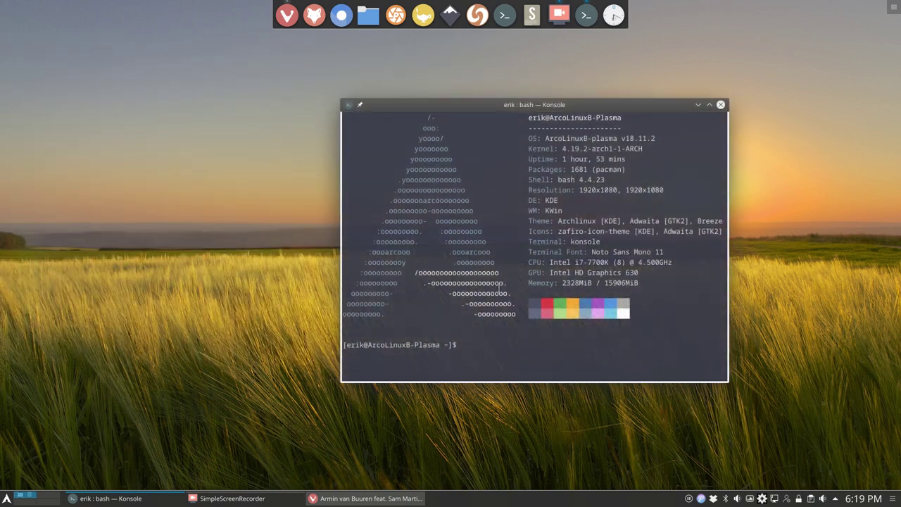
{"action": "type", "text": "youtube-dl"}
{"action": "key", "text": "BackSpace"}
{"action": "key", "text": "BackSpace"}
{"action": "key", "text": "BackSpace"}
{"action": "key", "text": "BackSpace"}
{"action": "key", "text": "BackSpace"}
{"action": "key", "text": "BackSpace"}
{"action": "key", "text": "BackSpace"}
{"action": "key", "text": "BackSpace"}
{"action": "key", "text": "BackSpace"}
{"action": "key", "text": "BackSpace"}
{"action": "key", "text": "BackSpace"}
{"action": "type", "text": "alias"}
{"action": "key", "text": "Return"}
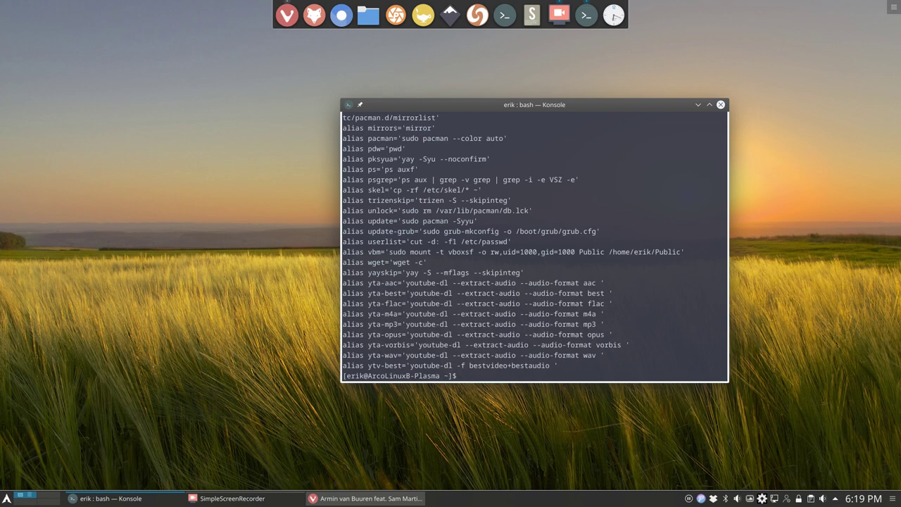
Highlight the youtube-dl alias block, including the yta-aac command and the yta audio-format lines
{"action": "left_click_drag", "start_coordinate": [558, 365], "coordinate": [326, 279]}
{"action": "left_click_drag", "start_coordinate": [407, 282], "coordinate": [597, 282]}
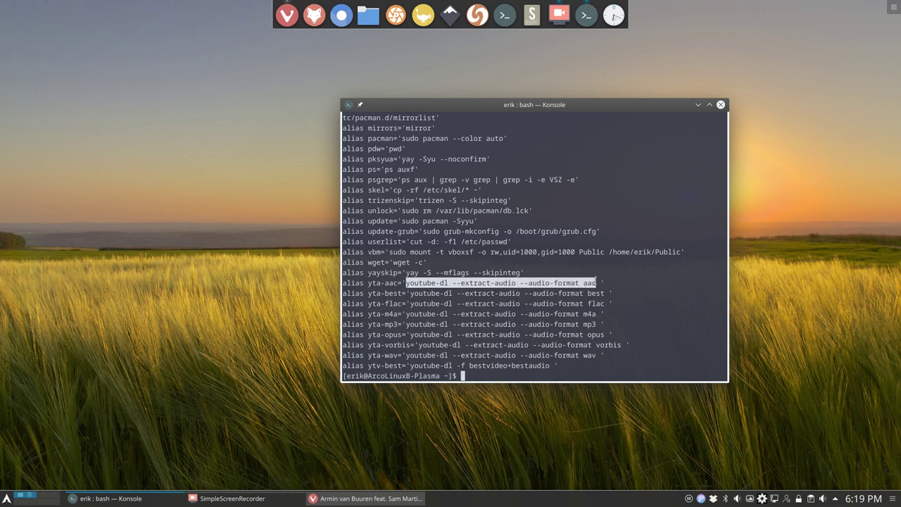
{"action": "left_click", "coordinate": [387, 290]}
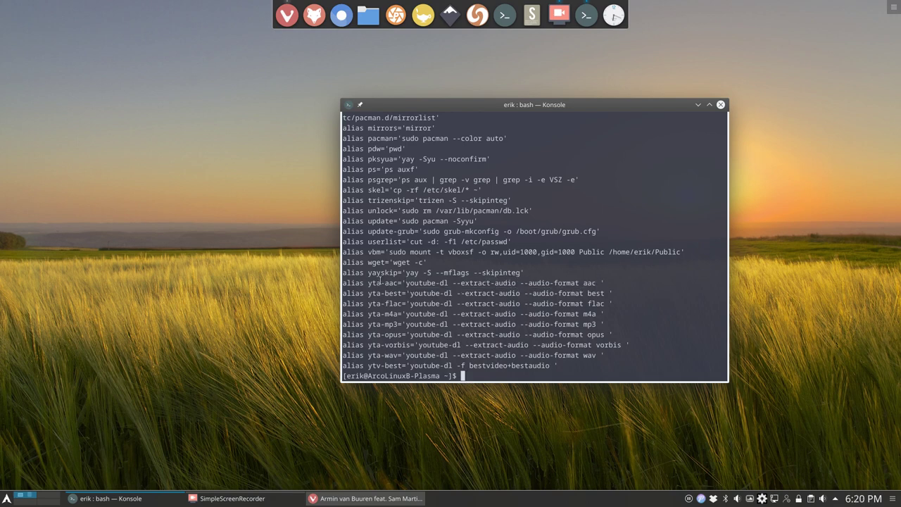
{"action": "left_click_drag", "start_coordinate": [379, 284], "coordinate": [395, 355]}
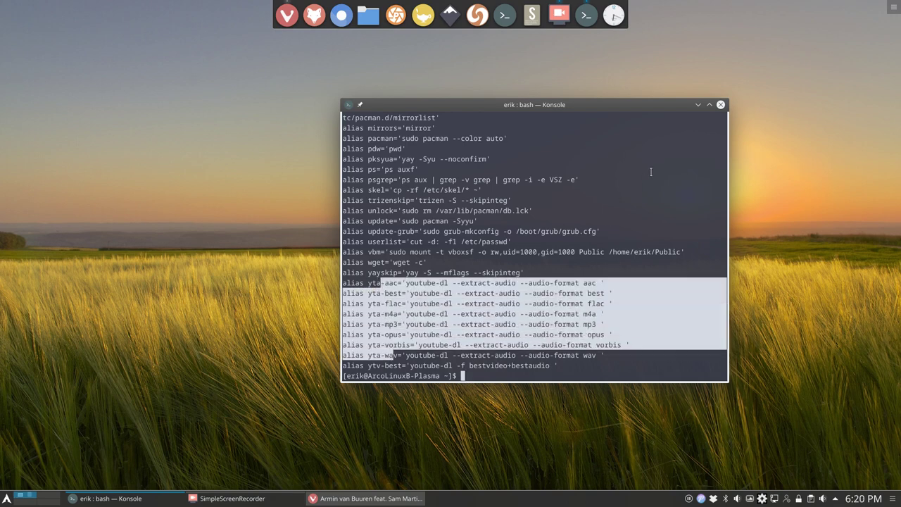
Close the terminal, reopen Konsole, and enter 'yay youtube-dl' at the prompt
{"action": "left_click", "coordinate": [720, 104]}
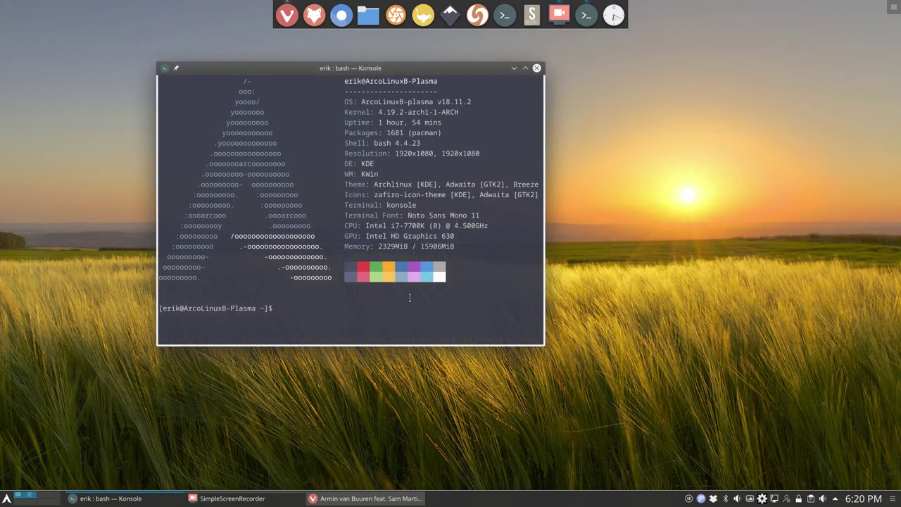
{"action": "type", "text": "yay youtube-dl"}
Run the yay youtube-dl search maximised and inspect the installed youtube-dl and youtube-dl-git entries
{"action": "key", "text": "Return"}
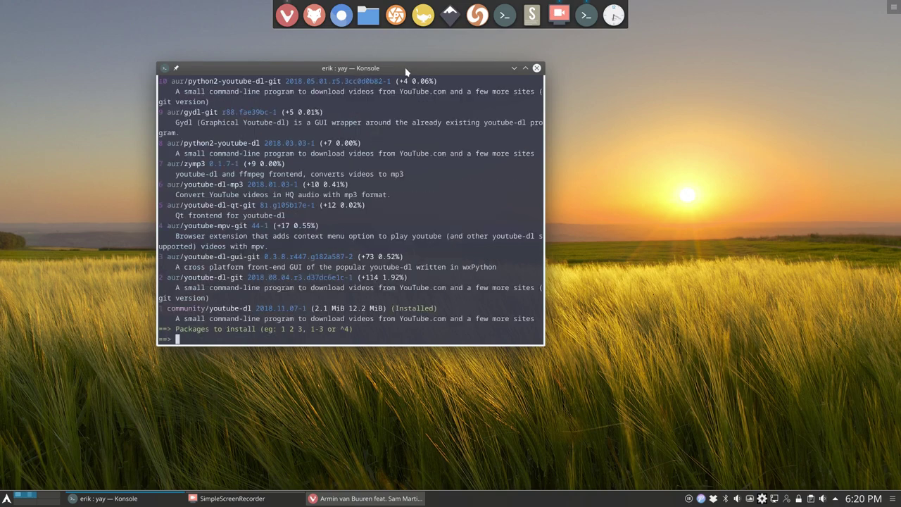
{"action": "double_click", "coordinate": [405, 67]}
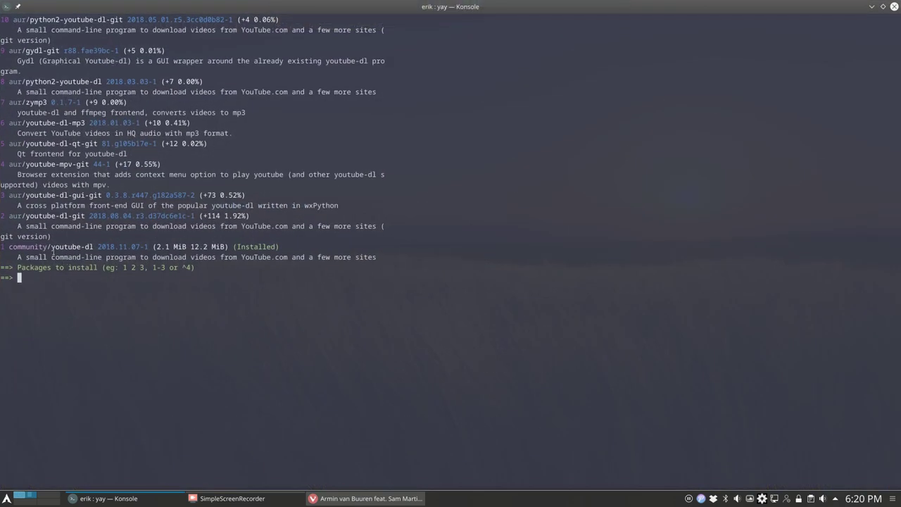
{"action": "left_click_drag", "start_coordinate": [49, 247], "coordinate": [276, 247]}
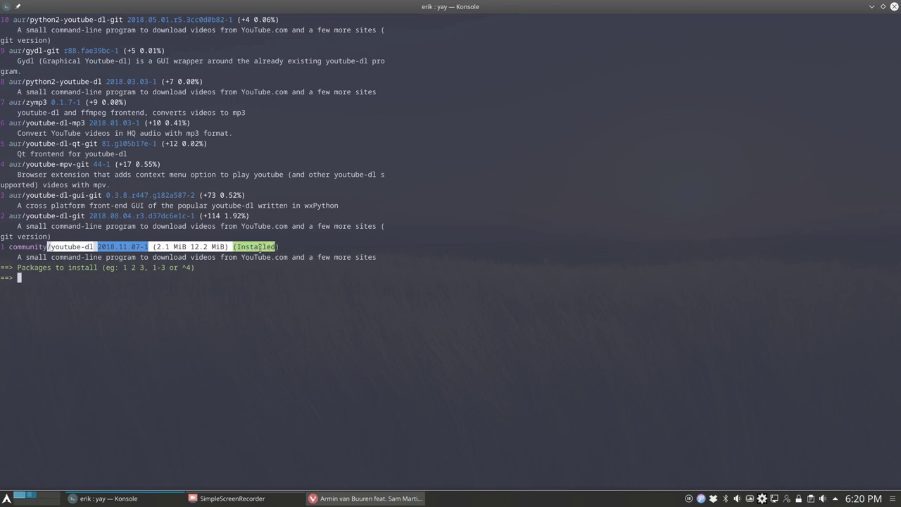
{"action": "left_click_drag", "start_coordinate": [64, 216], "coordinate": [86, 216]}
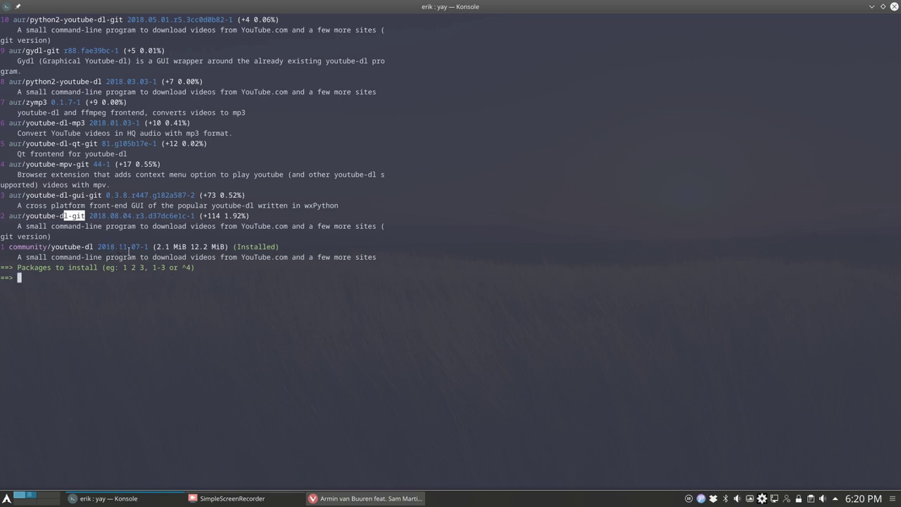
{"action": "left_click_drag", "start_coordinate": [228, 216], "coordinate": [204, 218]}
{"action": "left_click", "coordinate": [156, 259]}
{"action": "left_click_drag", "start_coordinate": [88, 217], "coordinate": [1, 217]}
{"action": "left_click", "coordinate": [47, 215]}
Compare youtube-dl-gui-git and youtube-dl-qt-git, noting youtube-dl-gui-git's +73 votes
{"action": "left_click_drag", "start_coordinate": [45, 196], "coordinate": [81, 200]}
{"action": "double_click", "coordinate": [80, 200]}
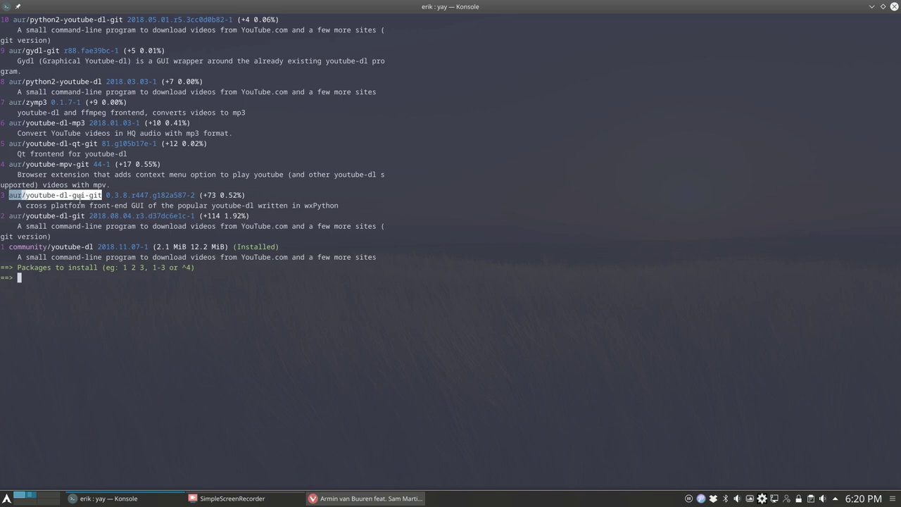
{"action": "left_click", "coordinate": [53, 176]}
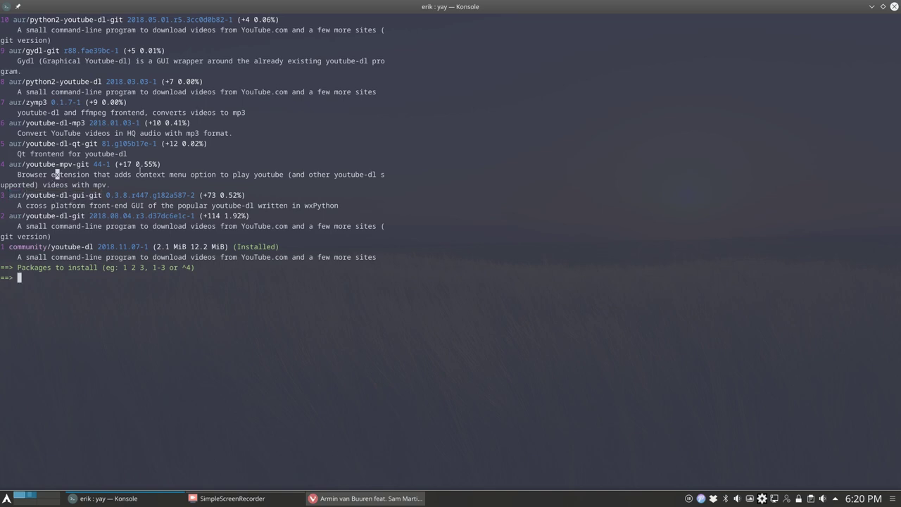
{"action": "double_click", "coordinate": [64, 143]}
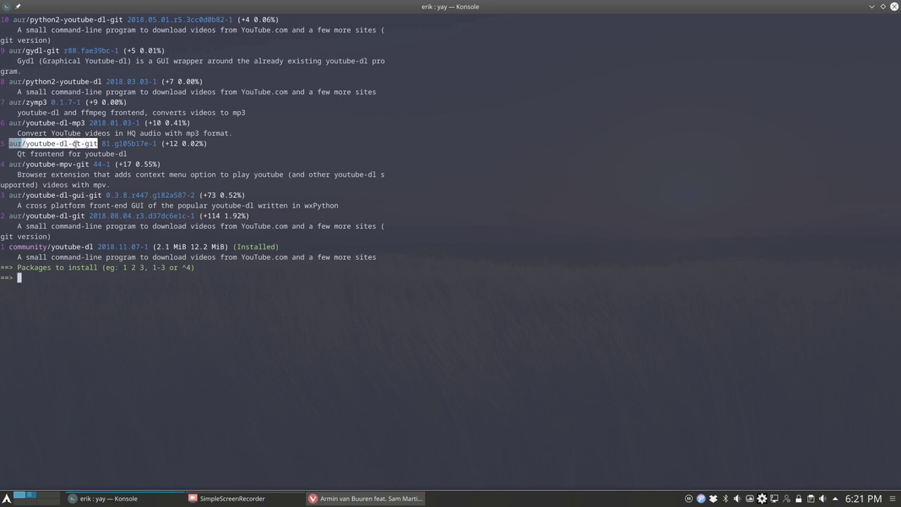
{"action": "left_click", "coordinate": [35, 155]}
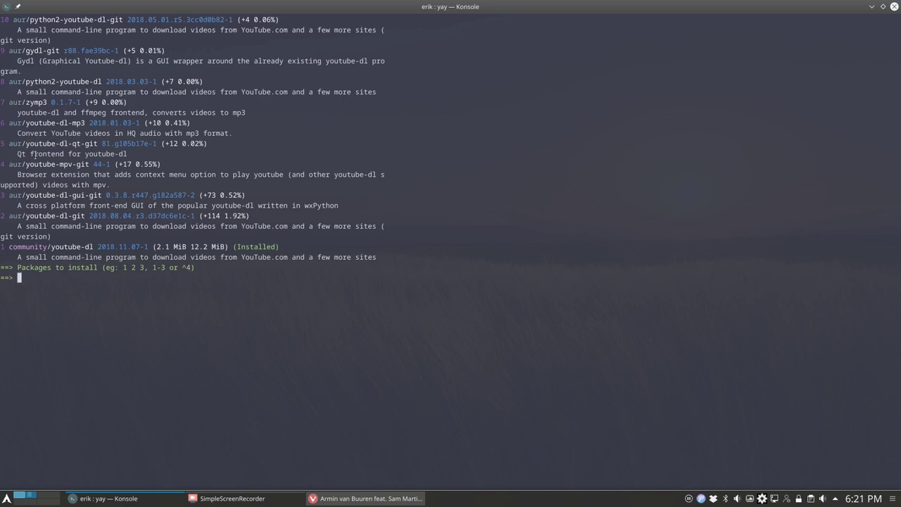
{"action": "double_click", "coordinate": [76, 144]}
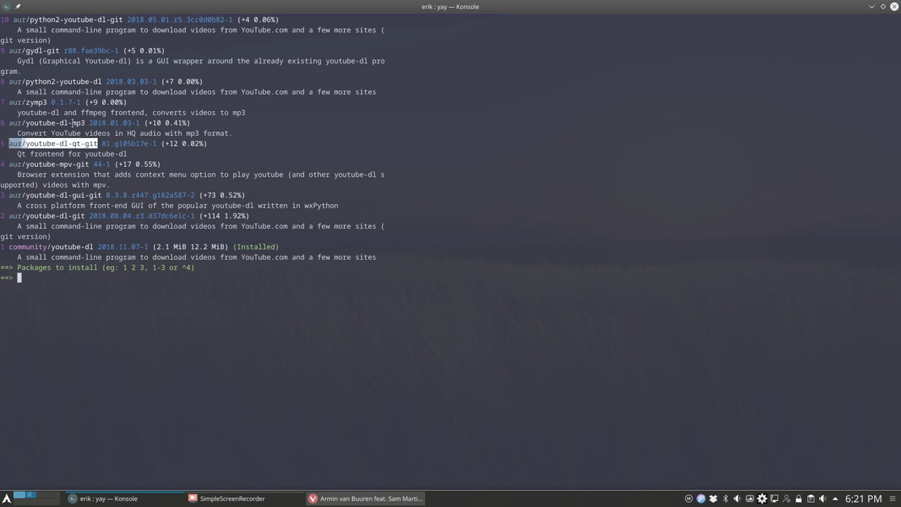
{"action": "left_click", "coordinate": [81, 136]}
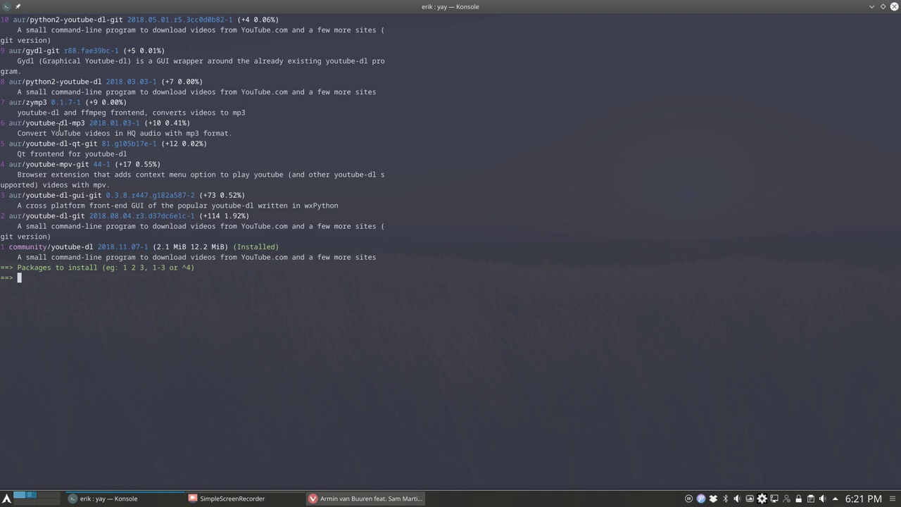
{"action": "left_click_drag", "start_coordinate": [110, 247], "coordinate": [63, 246]}
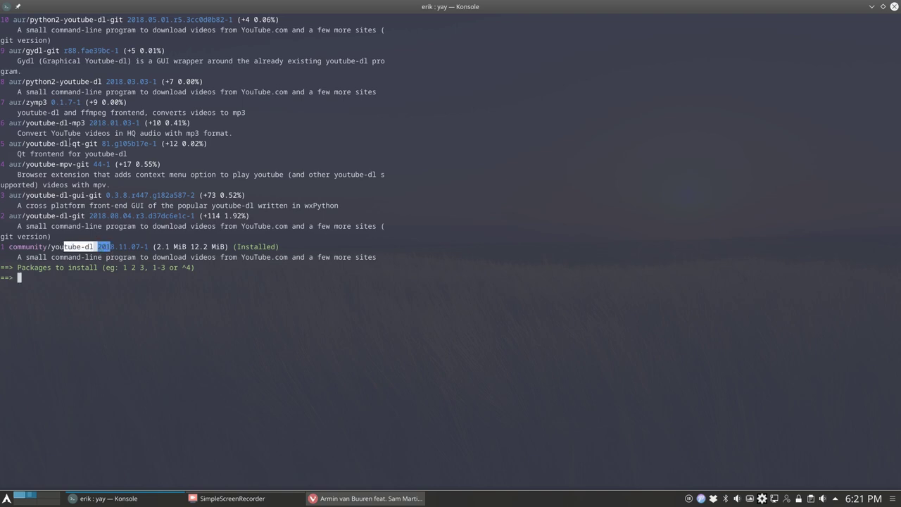
{"action": "scroll", "coordinate": [75, 143], "scroll_direction": "up", "scroll_amount": 2}
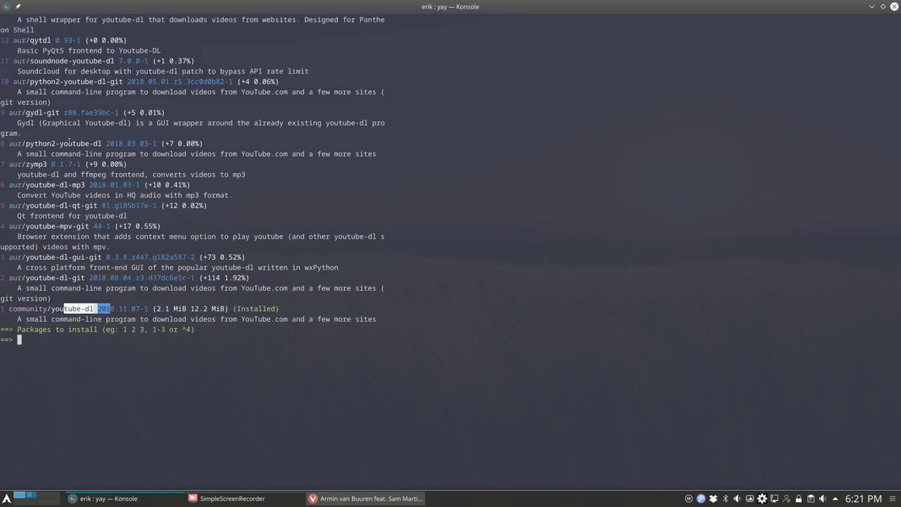
{"action": "scroll", "coordinate": [69, 142], "scroll_direction": "up", "scroll_amount": 2}
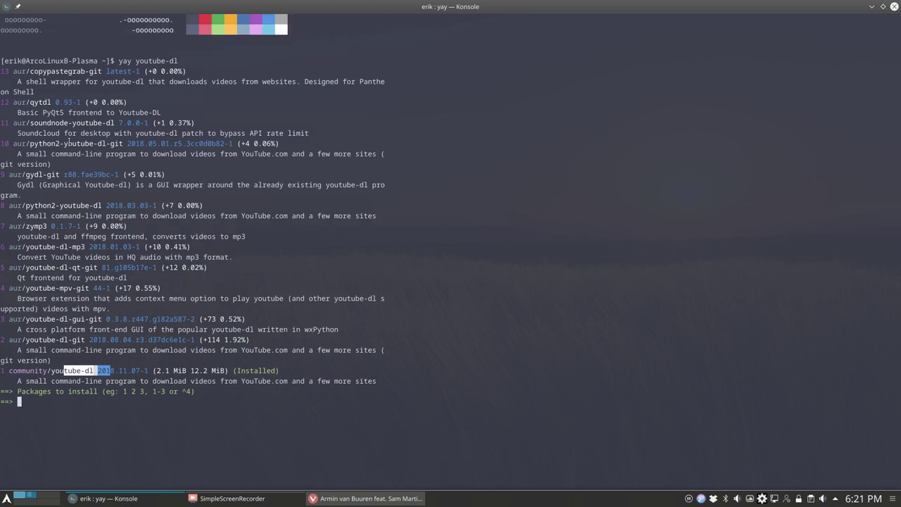
{"action": "scroll", "coordinate": [69, 143], "scroll_direction": "down", "scroll_amount": 4}
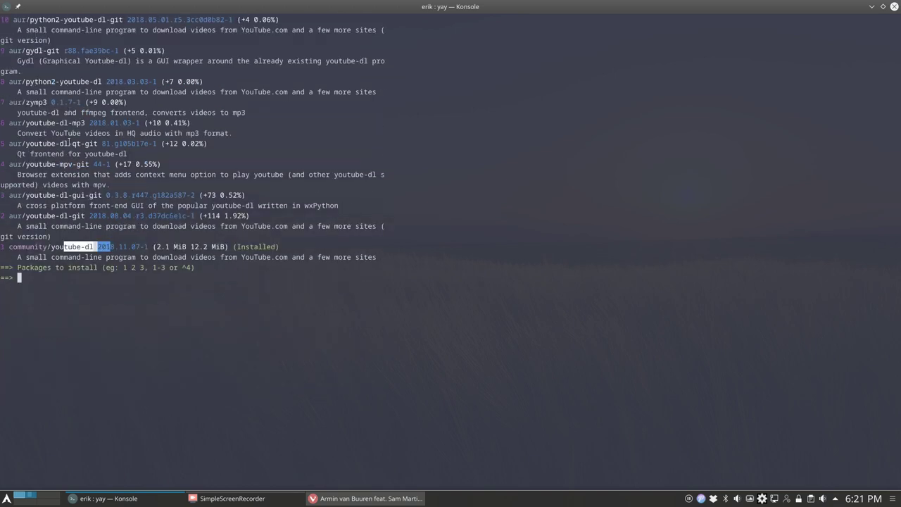
{"action": "left_click", "coordinate": [175, 205]}
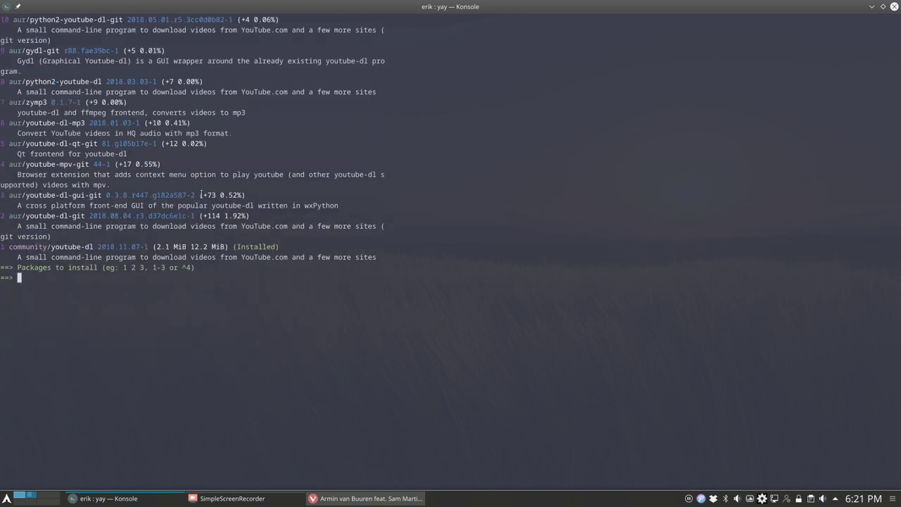
{"action": "left_click_drag", "start_coordinate": [202, 195], "coordinate": [216, 195]}
Install package 3, youtube-dl-gui-git, accepting the yay prompts and sudo authentication, then close Konsole
{"action": "type", "text": "3"}
{"action": "key", "text": "Return"}
{"action": "key", "text": "Return"}
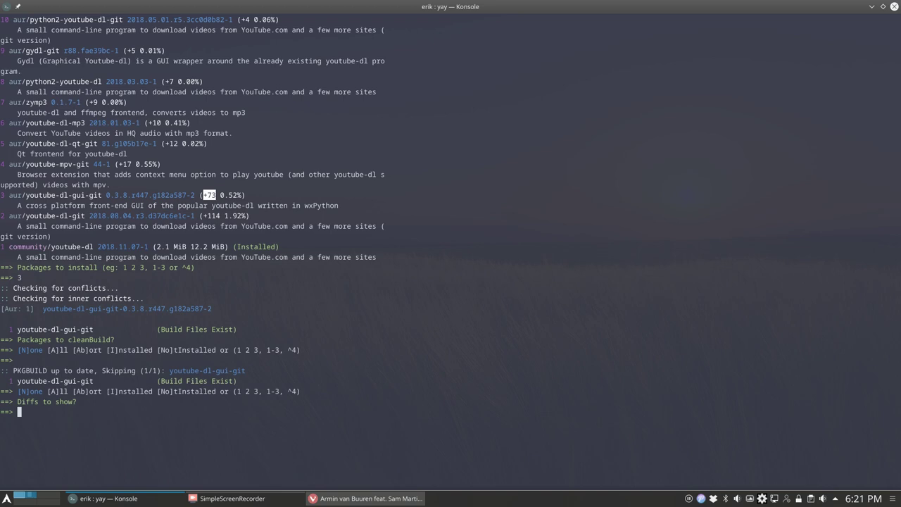
{"action": "key", "text": "Return"}
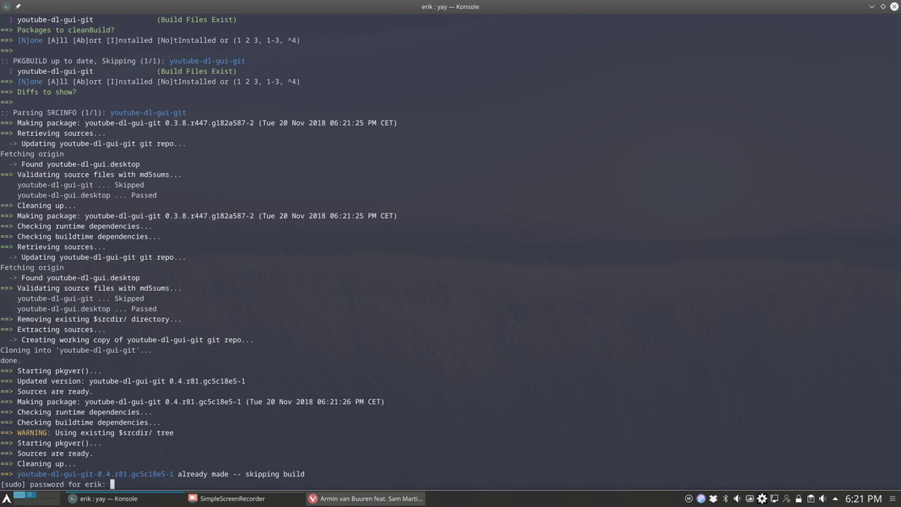
{"action": "key", "text": "Return"}
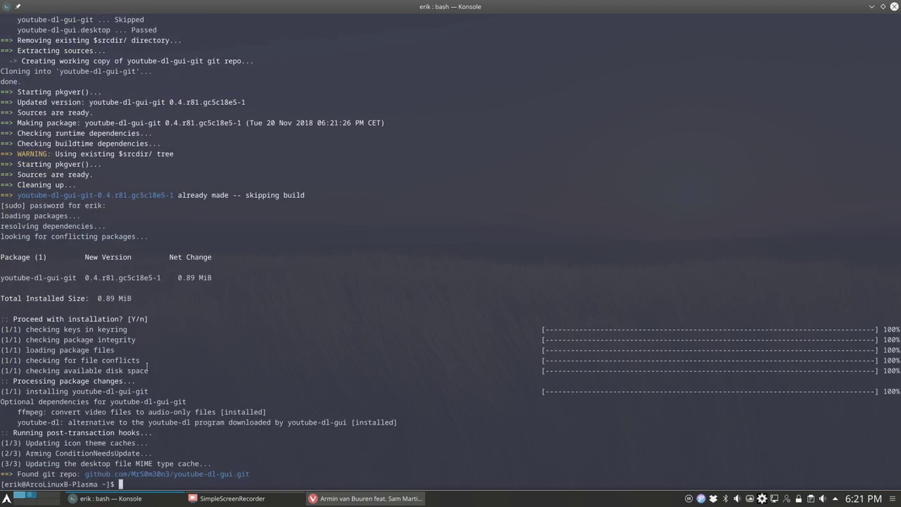
{"action": "left_click_drag", "start_coordinate": [178, 195], "coordinate": [309, 195]}
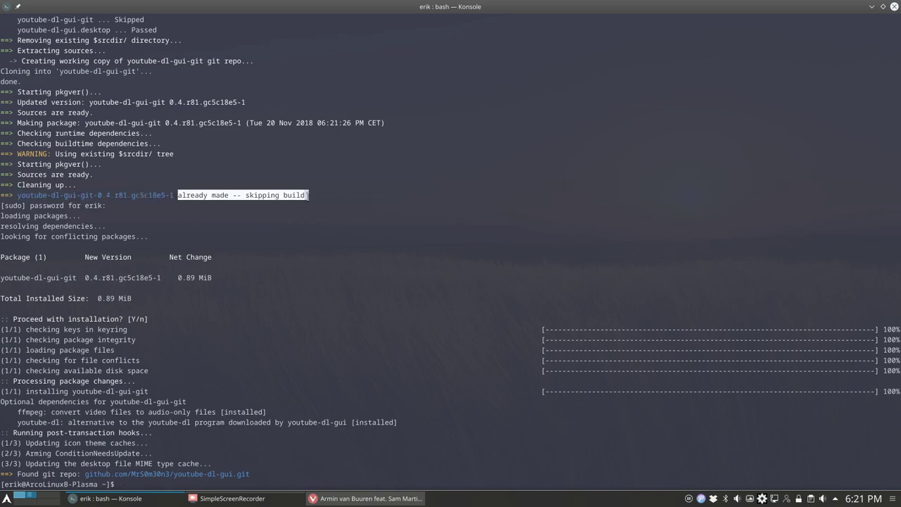
{"action": "left_click", "coordinate": [894, 7]}
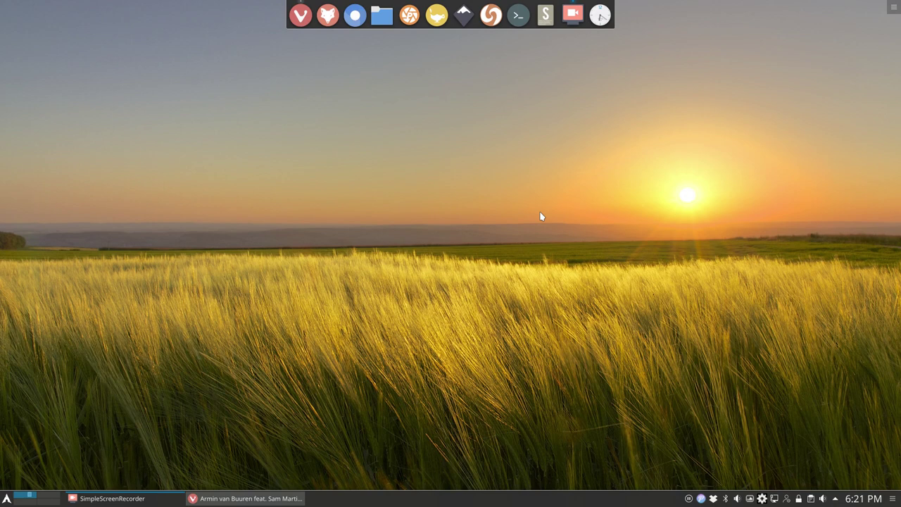
Launch Youtube-dl GUI from the application launcher by searching 'you', and shift its window left
{"action": "left_click", "coordinate": [7, 499]}
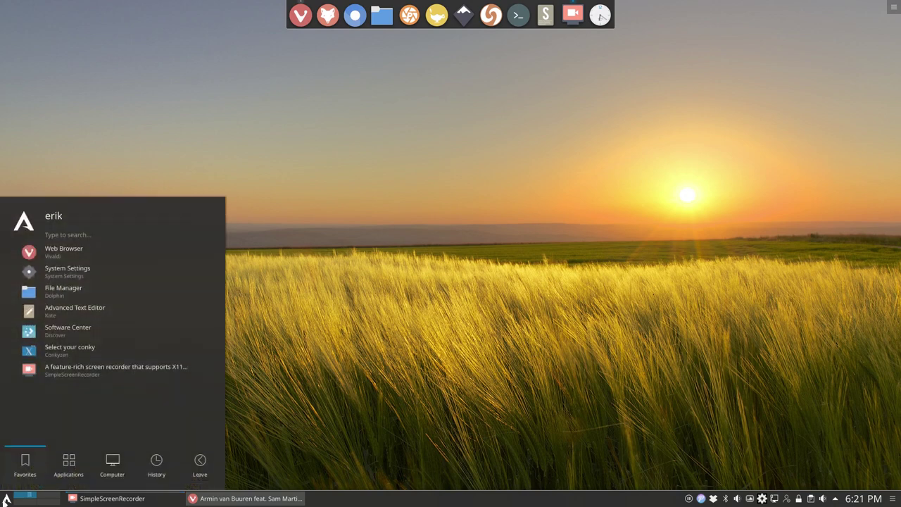
{"action": "type", "text": "you"}
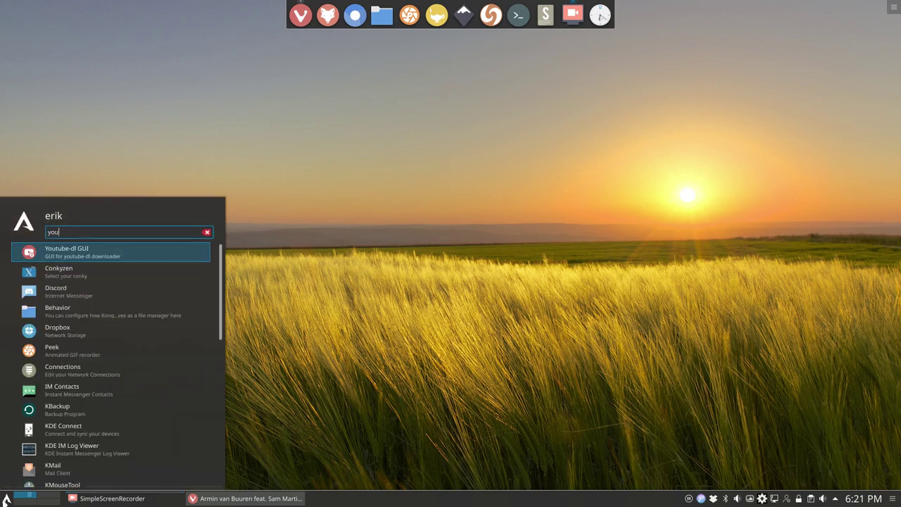
{"action": "left_click", "coordinate": [97, 255]}
{"action": "left_click_drag", "start_coordinate": [453, 137], "coordinate": [401, 134]}
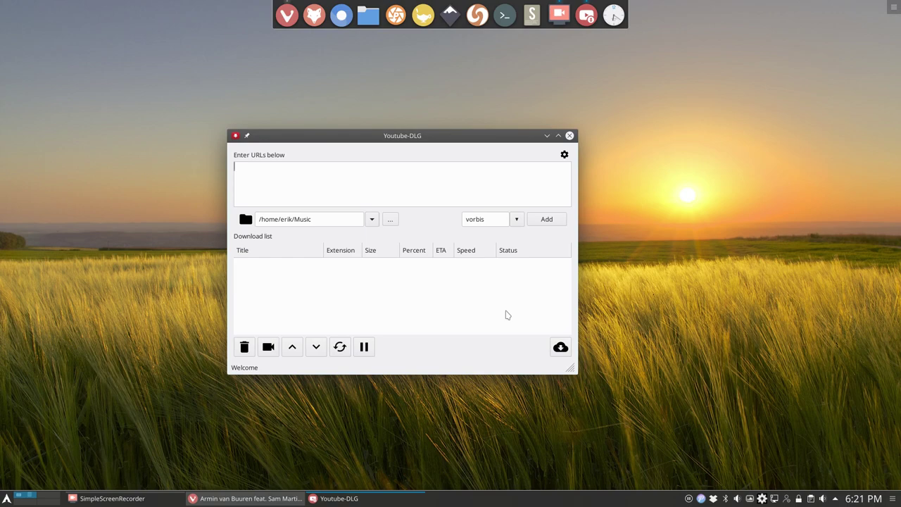
Paste the first YouTube video's link from Vivaldi into the URL box
{"action": "left_click", "coordinate": [266, 499]}
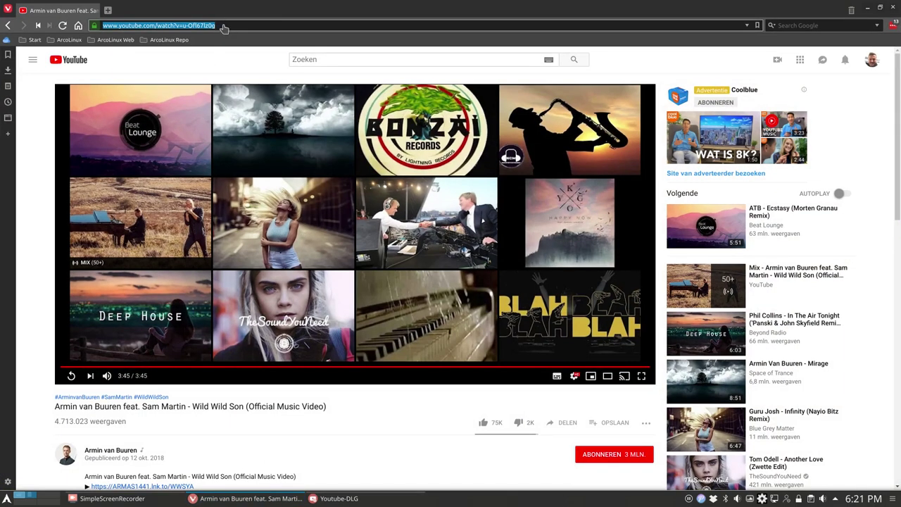
{"action": "left_click", "coordinate": [866, 9]}
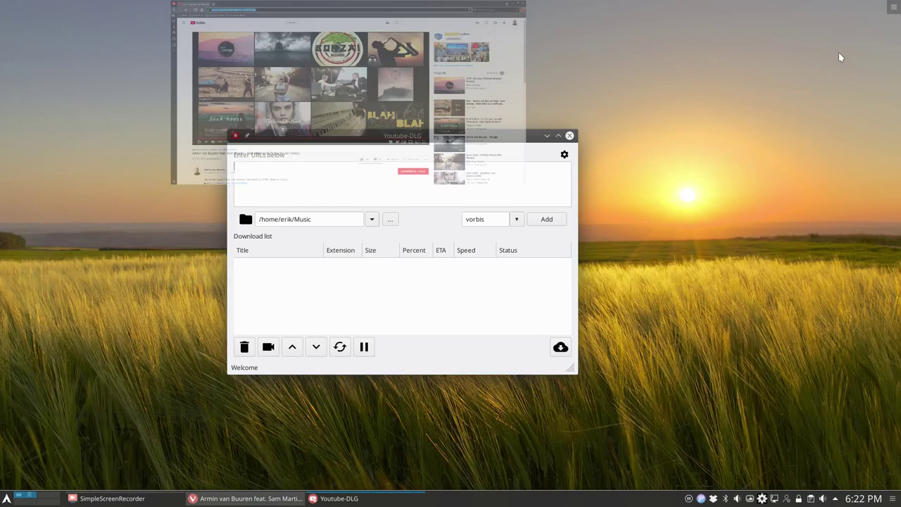
{"action": "left_click", "coordinate": [292, 174]}
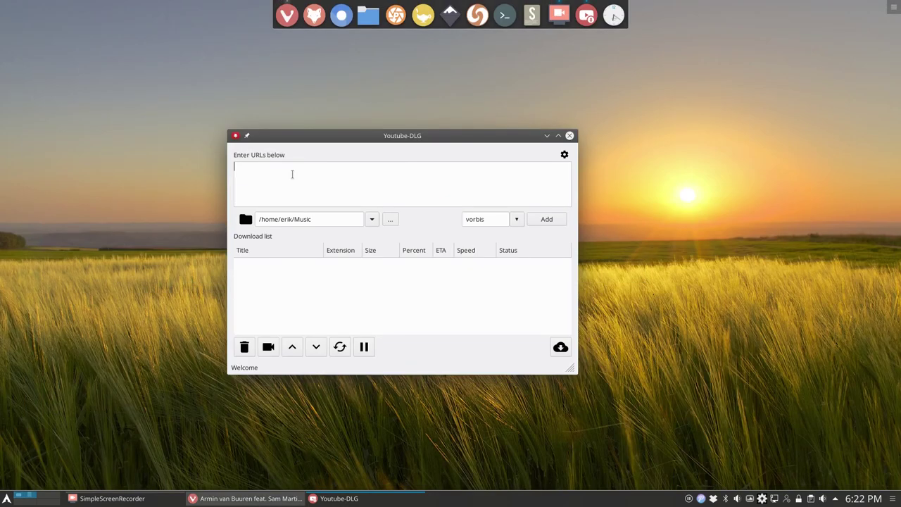
{"action": "type", "text": "https://www.youtube.com/watch?v=u-Ofl67lz0g"}
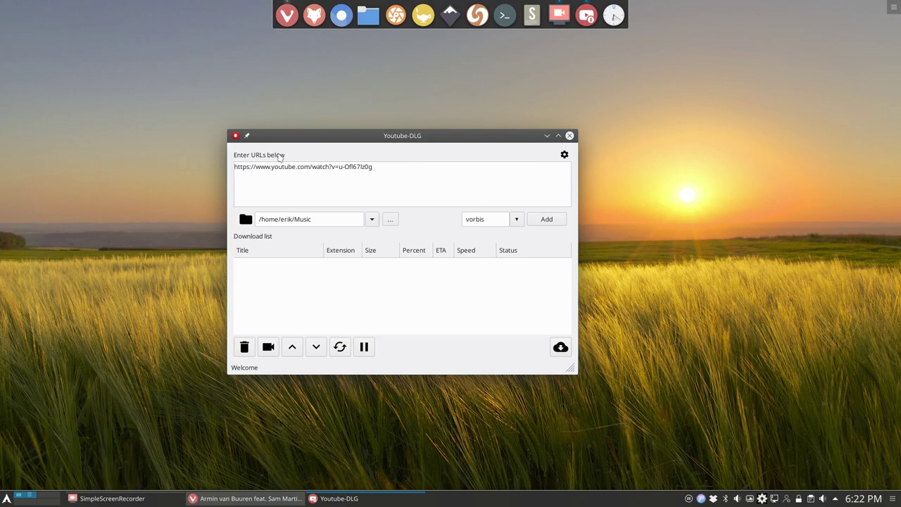
Copy the ATB video's address from Vivaldi and paste it as the second link
{"action": "left_click", "coordinate": [271, 500]}
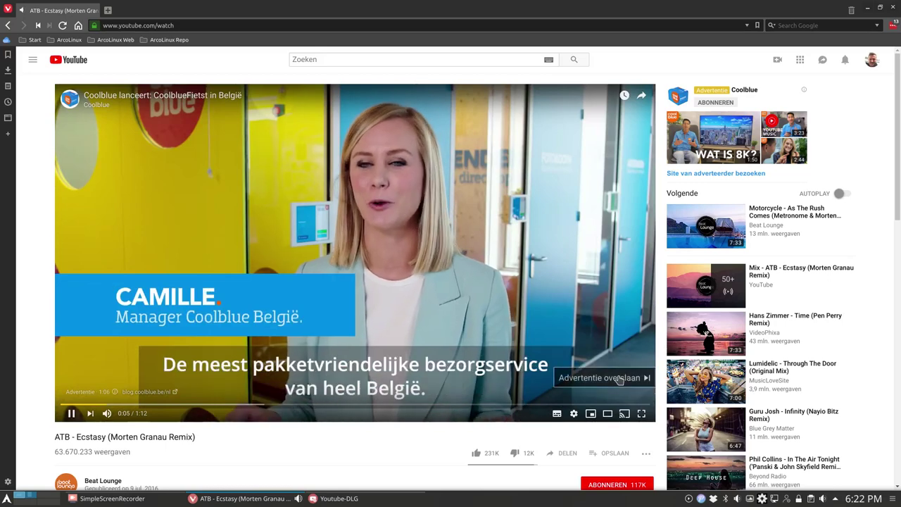
{"action": "left_click", "coordinate": [599, 380]}
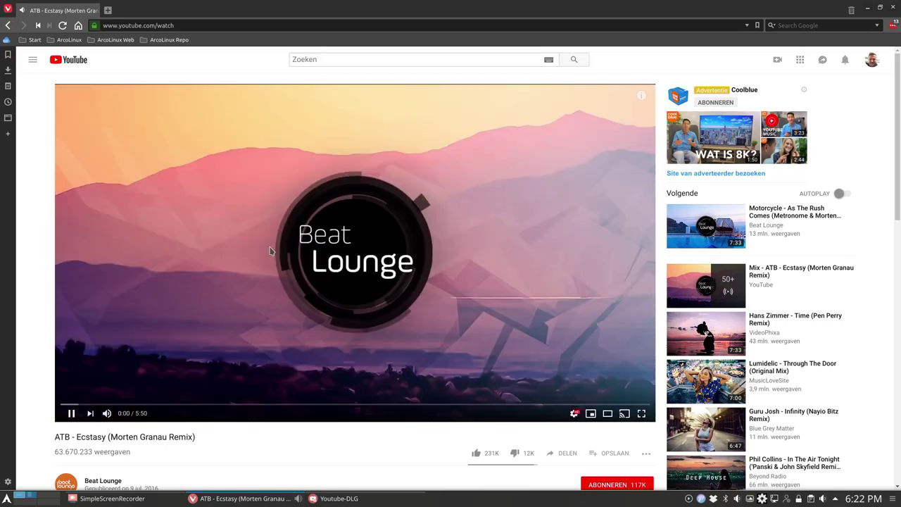
{"action": "left_click", "coordinate": [241, 26]}
{"action": "key", "text": "ctrl+c"}
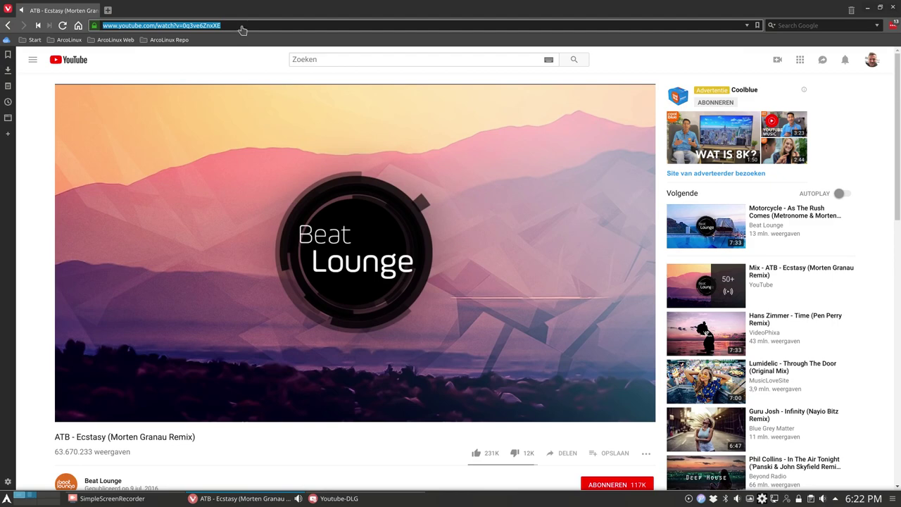
{"action": "left_click", "coordinate": [70, 414]}
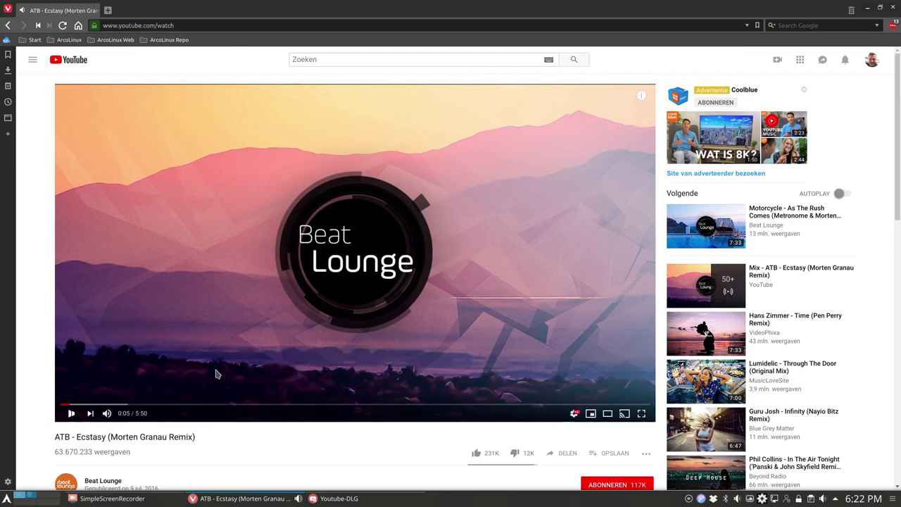
{"action": "left_click", "coordinate": [867, 8]}
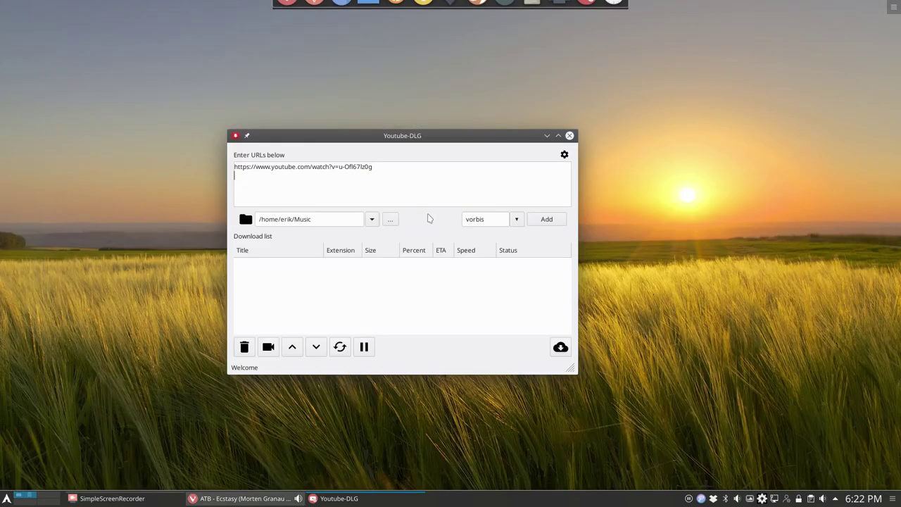
{"action": "key", "text": "ctrl+v"}
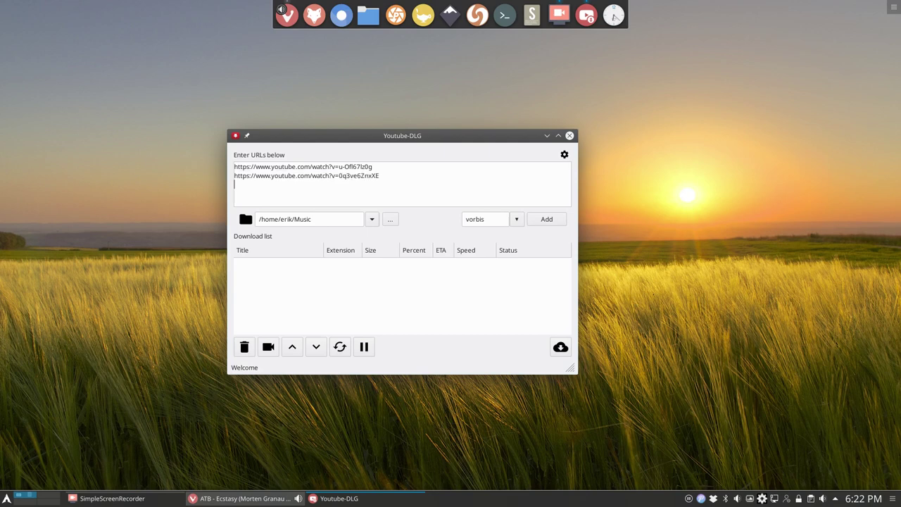
{"action": "left_click", "coordinate": [372, 220]}
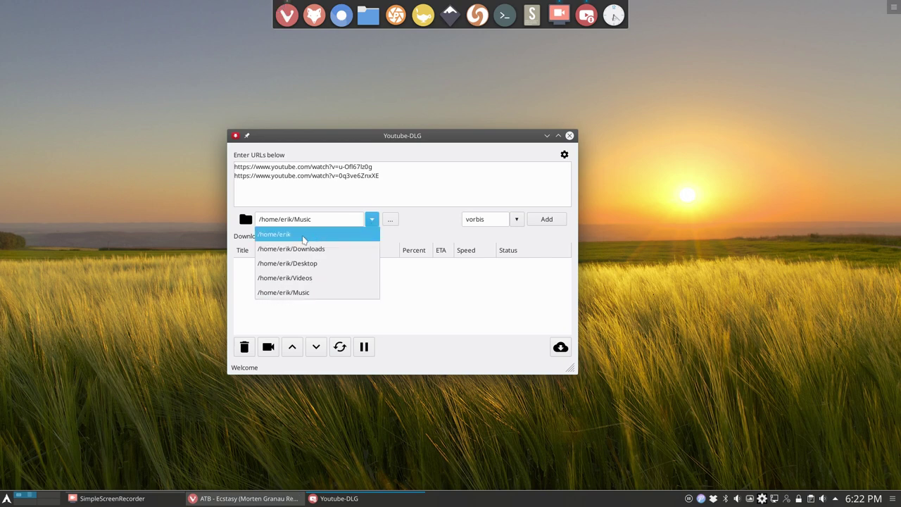
Keep /home/erik/Music as save folder, set format to mp3, and add both links to the queue
{"action": "left_click", "coordinate": [296, 293]}
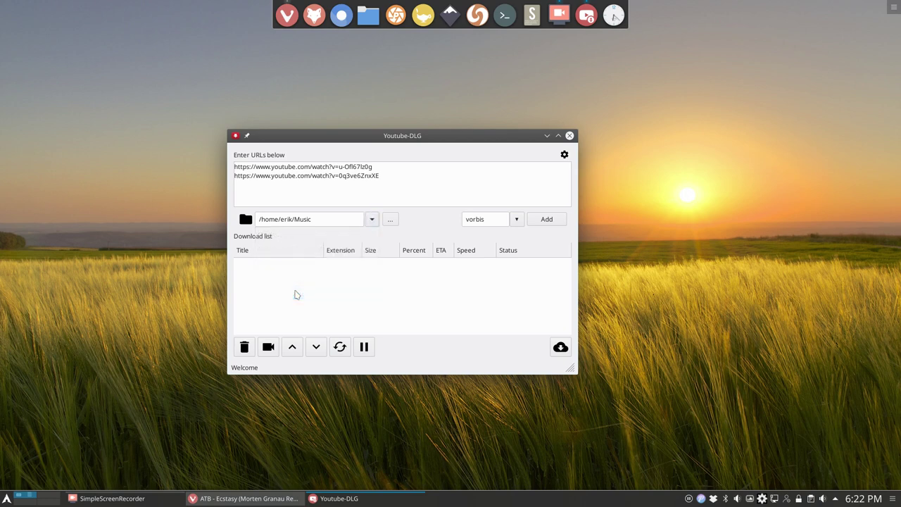
{"action": "left_click", "coordinate": [516, 221]}
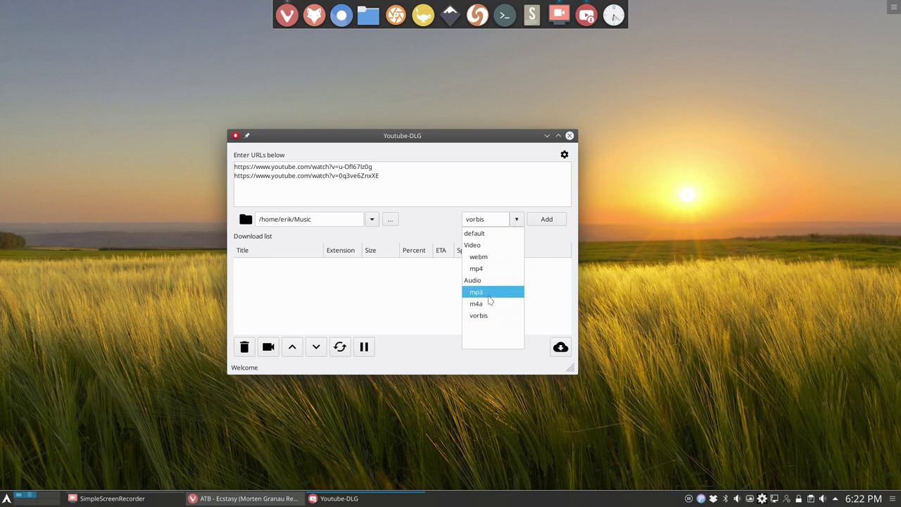
{"action": "left_click", "coordinate": [490, 295]}
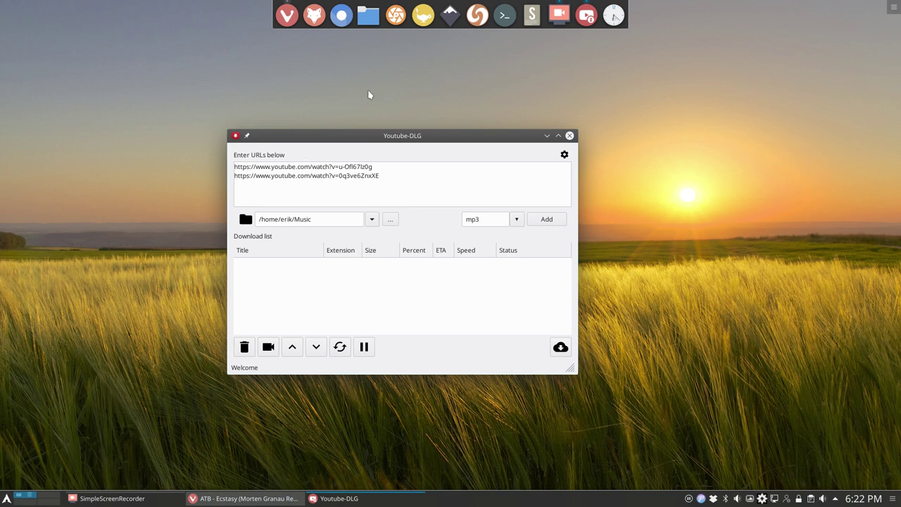
{"action": "left_click_drag", "start_coordinate": [386, 168], "coordinate": [233, 167]}
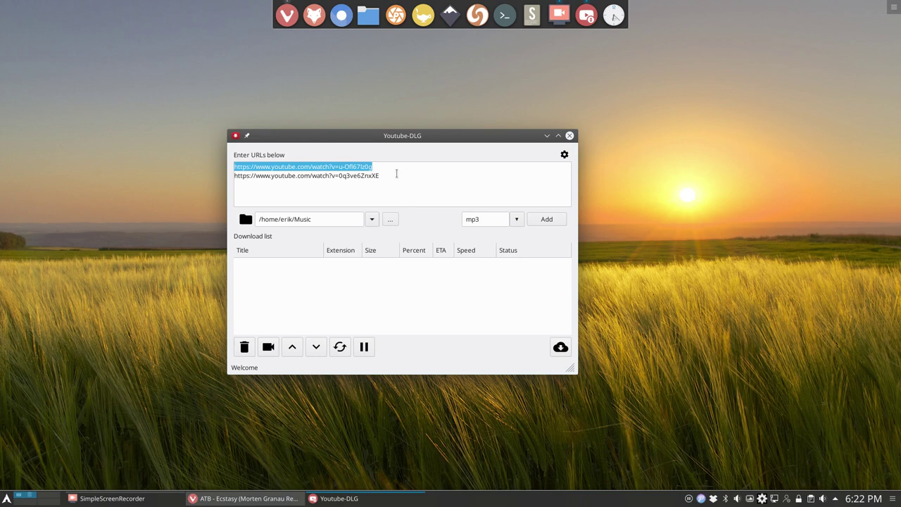
{"action": "left_click_drag", "start_coordinate": [396, 173], "coordinate": [243, 180]}
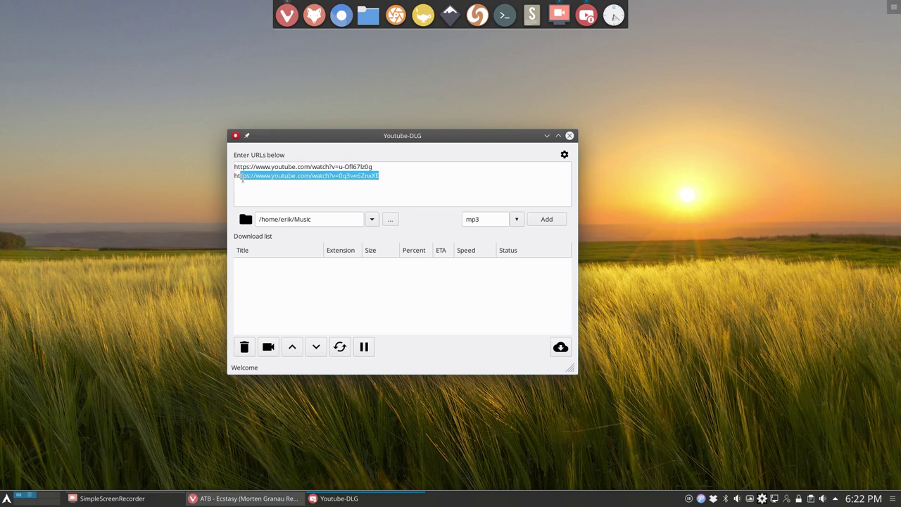
{"action": "left_click", "coordinate": [320, 221]}
{"action": "left_click", "coordinate": [515, 220]}
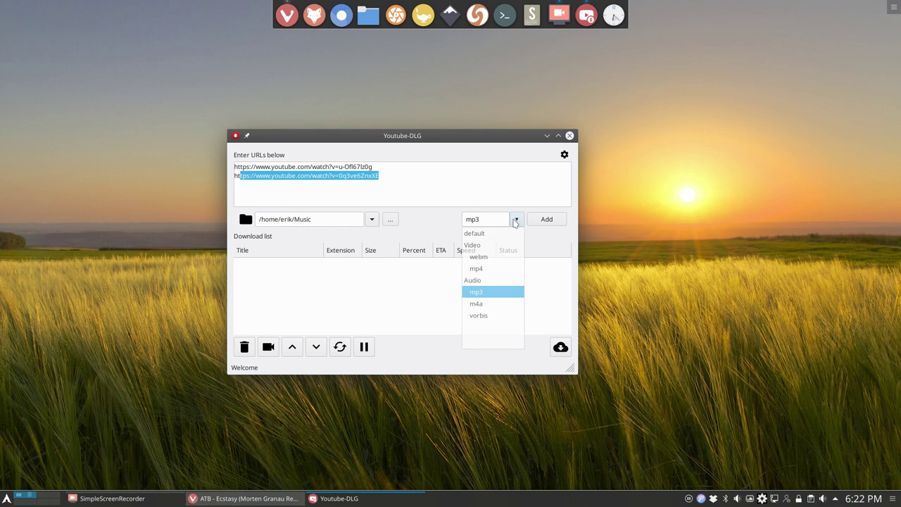
{"action": "left_click", "coordinate": [484, 291]}
{"action": "left_click", "coordinate": [547, 222]}
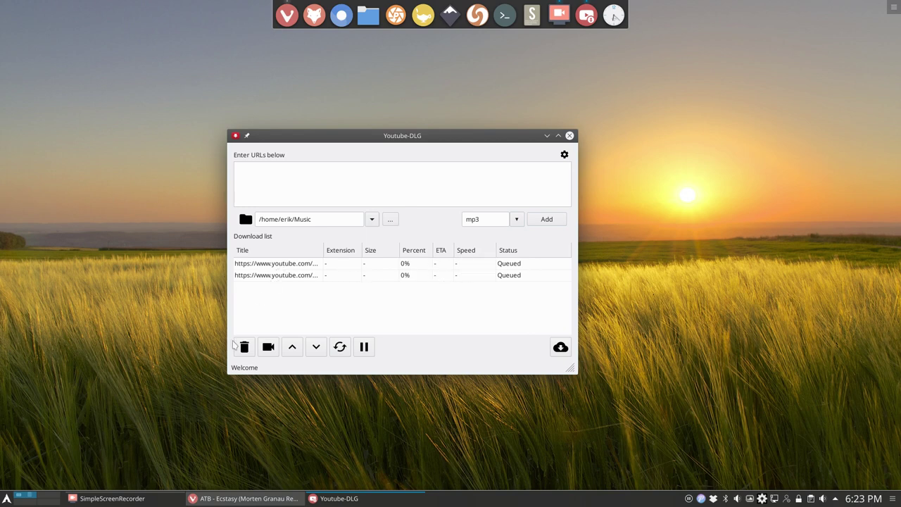
Start the queued downloads, let both mp3s finish, and dismiss the completion notice
{"action": "left_click", "coordinate": [290, 265]}
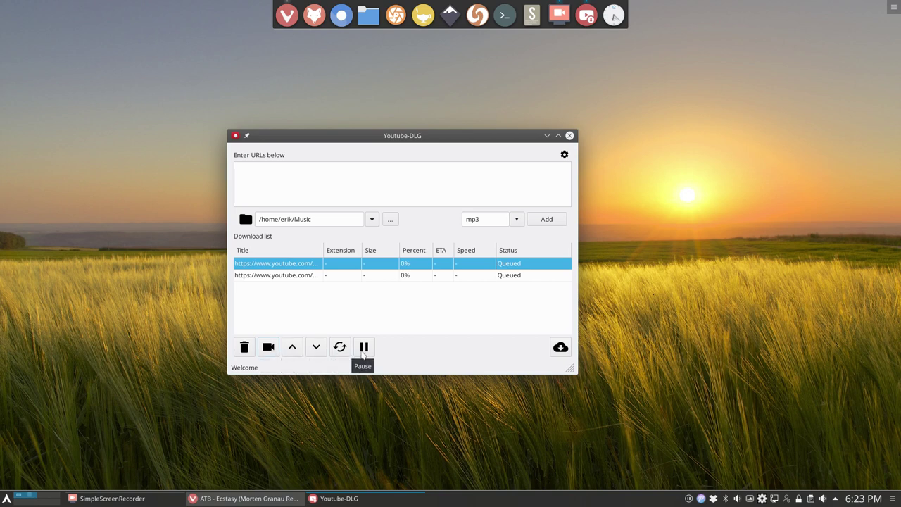
{"action": "left_click", "coordinate": [559, 348]}
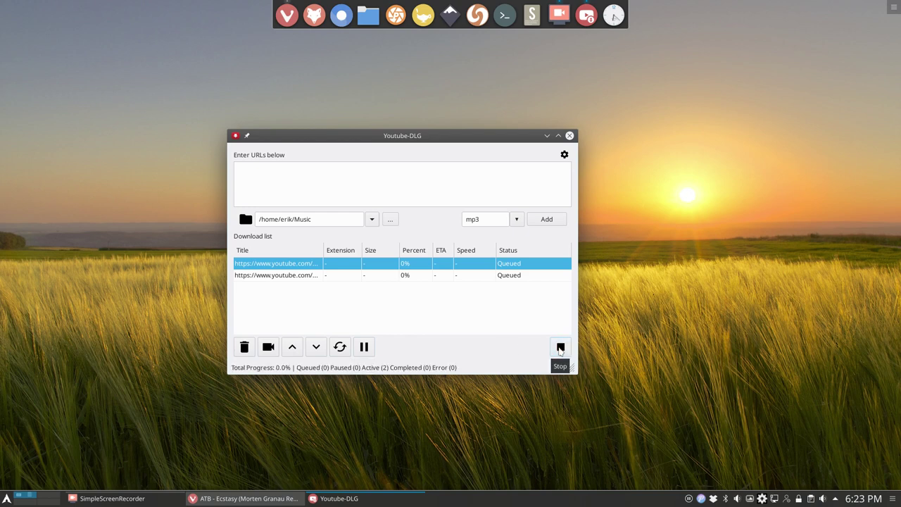
{"action": "left_click_drag", "start_coordinate": [406, 140], "coordinate": [707, 83]}
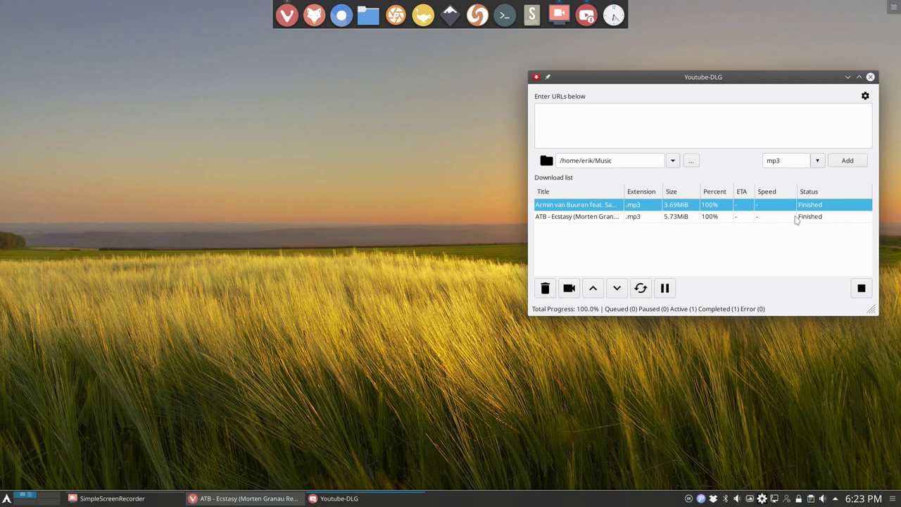
{"action": "left_click", "coordinate": [705, 226]}
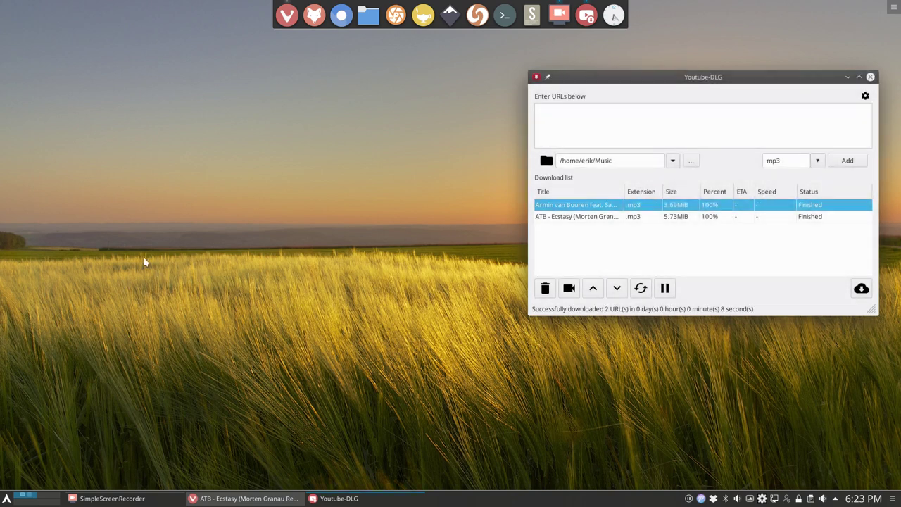
Check the two mp3 files in Dolphin's Music folder, then close Dolphin and recentre Youtube-DLG
{"action": "left_click", "coordinate": [368, 15]}
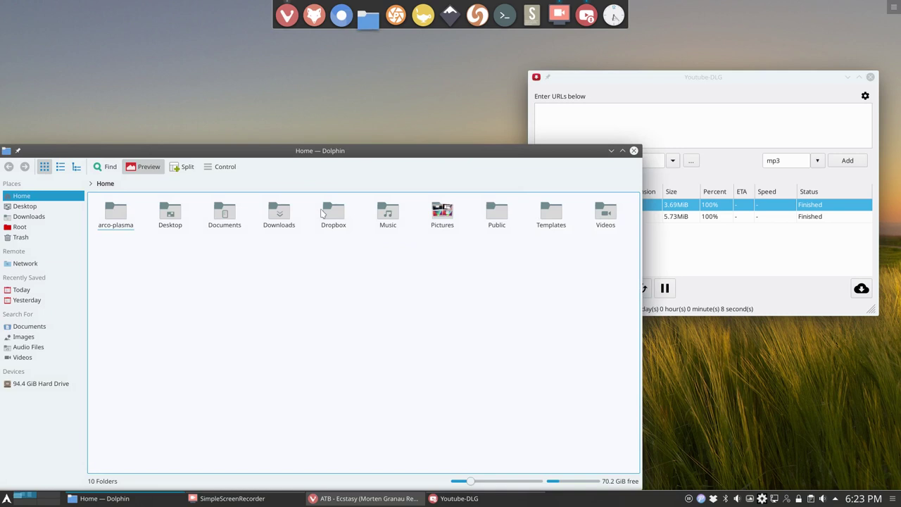
{"action": "left_click", "coordinate": [388, 215]}
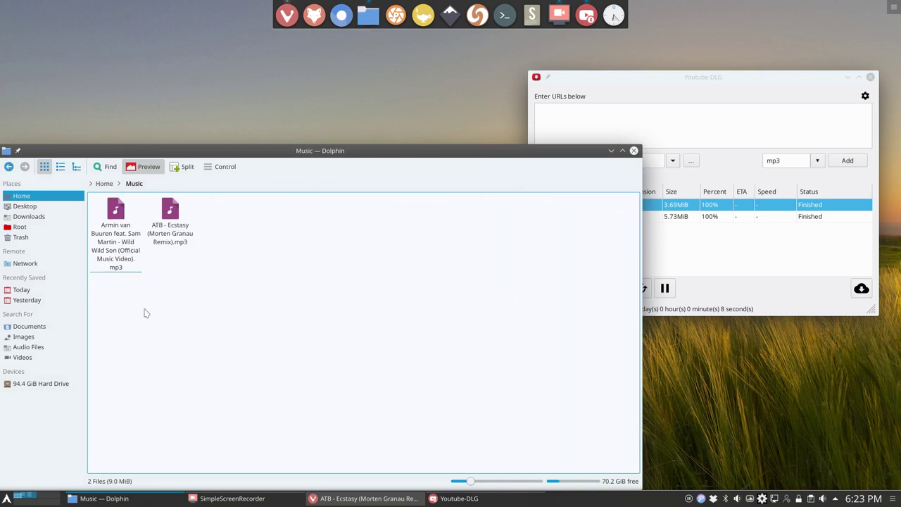
{"action": "right_click", "coordinate": [120, 211]}
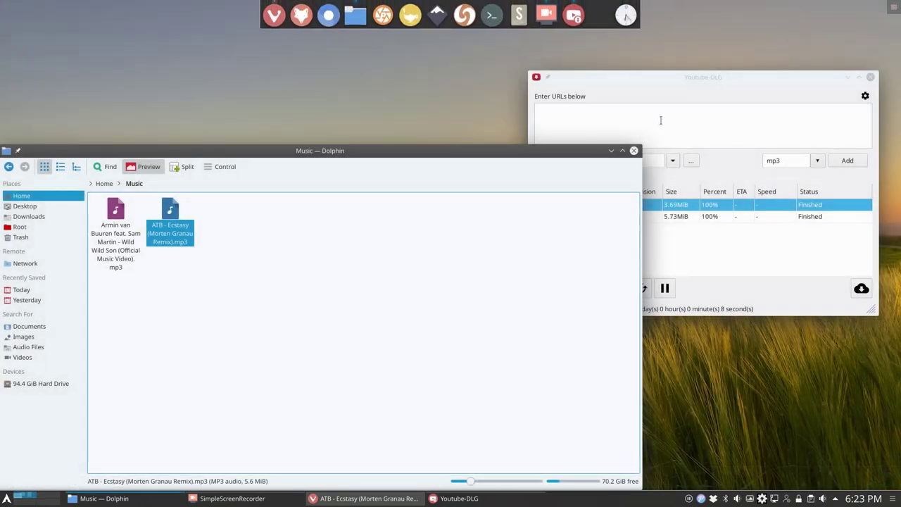
{"action": "left_click", "coordinate": [634, 152]}
{"action": "left_click_drag", "start_coordinate": [702, 82], "coordinate": [416, 167]}
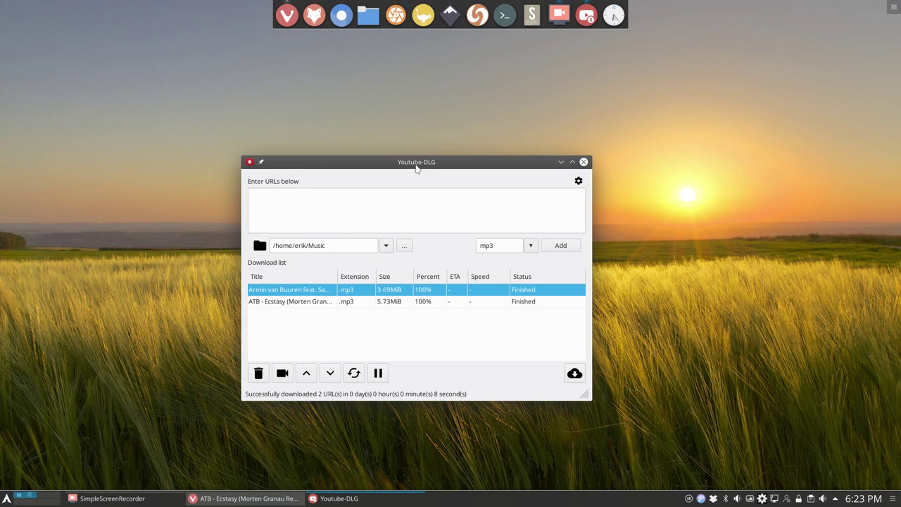